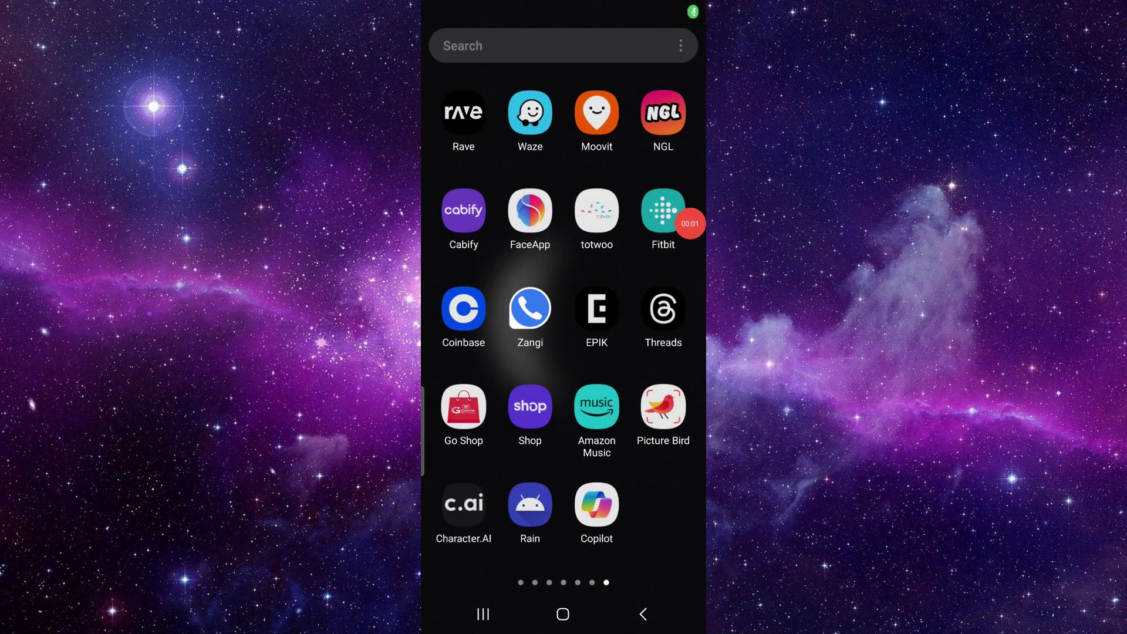
- Search the app drawer for 'z' and launch Zangi to its registration screen
left_click_drag(528, 308, 533, 370)
type("z")
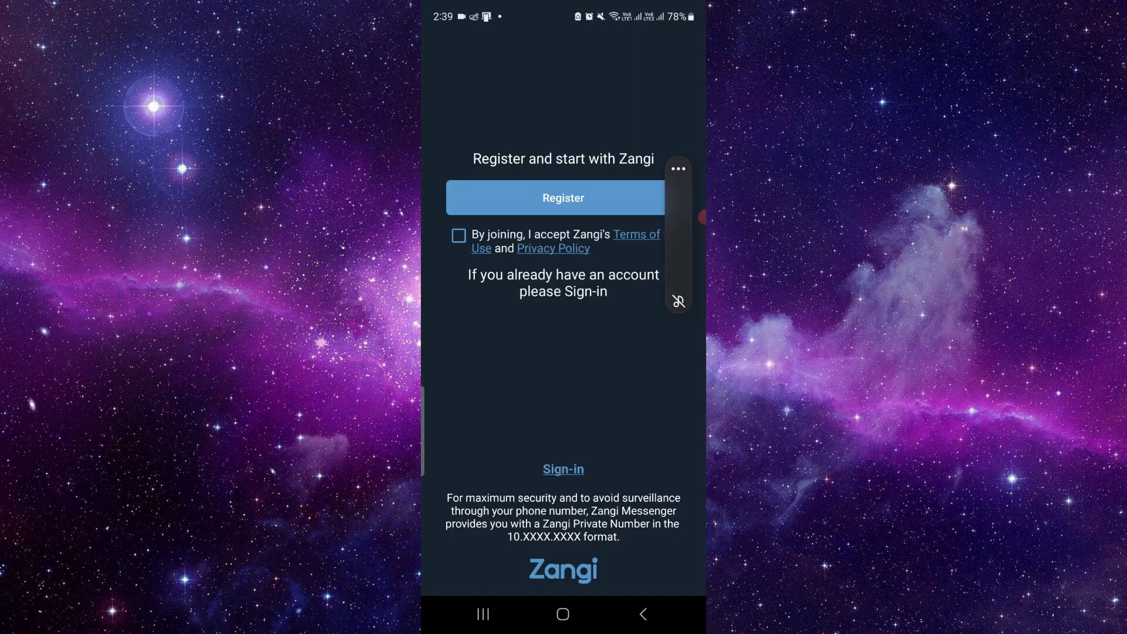
- Accept the terms, register, allow notification and media access, and enter a first and last name
left_click(459, 235)
left_click(565, 198)
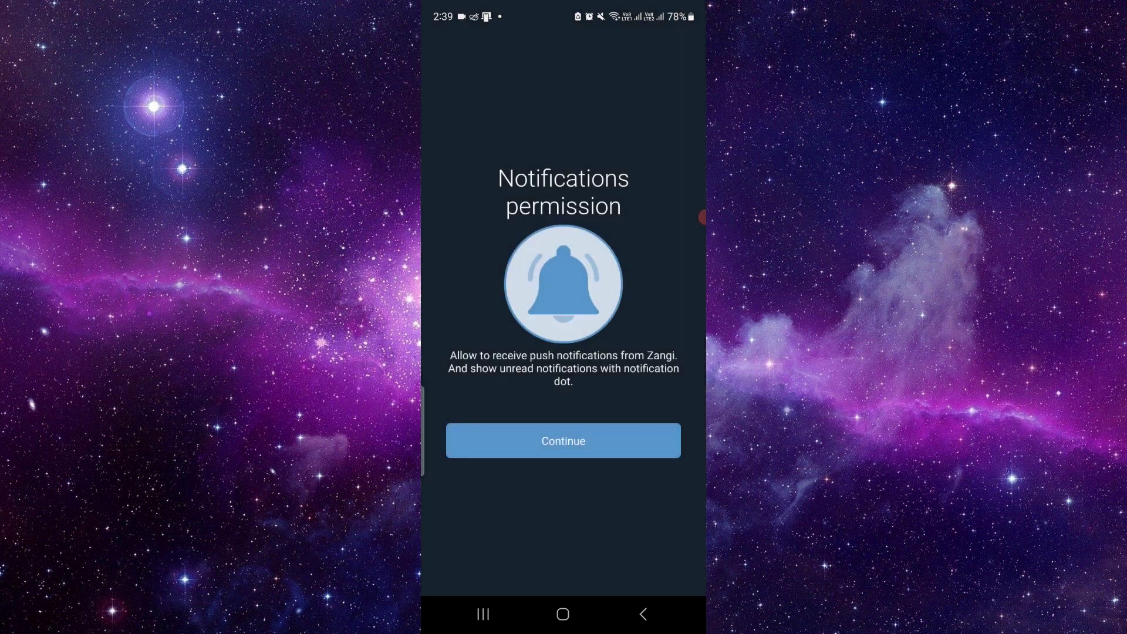
left_click(563, 440)
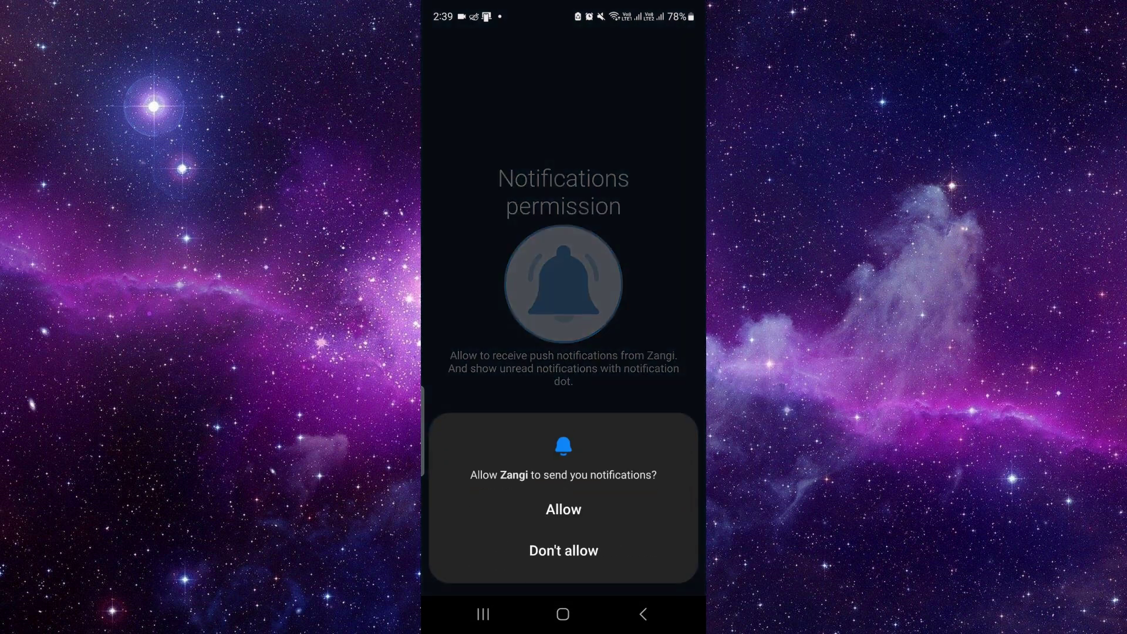
left_click(564, 508)
left_click(564, 434)
left_click(564, 520)
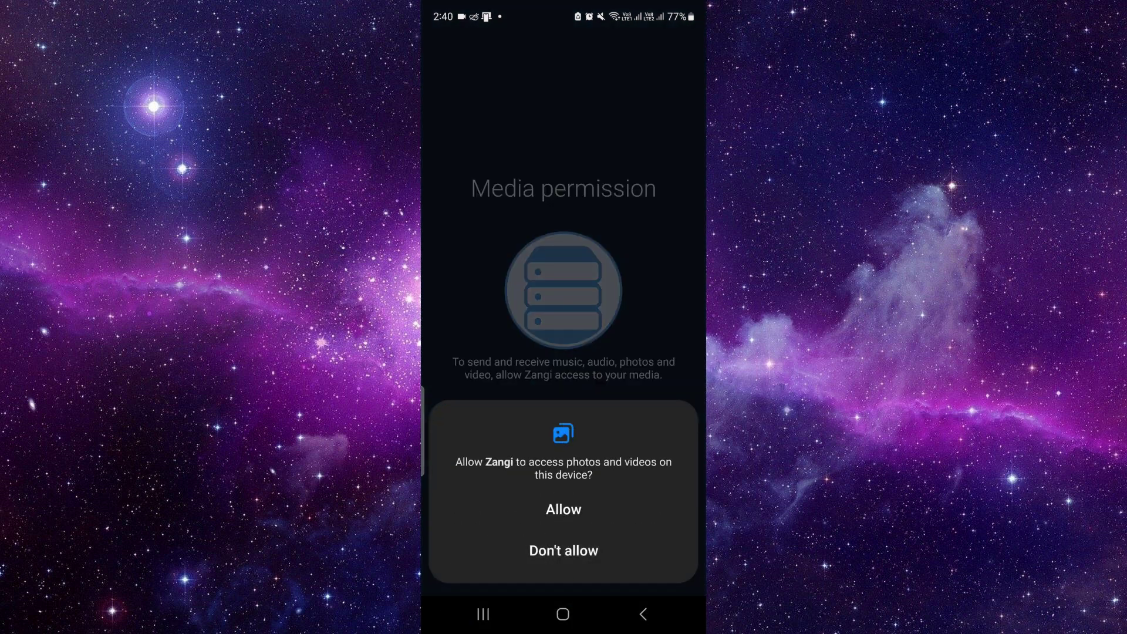
type("Gg")
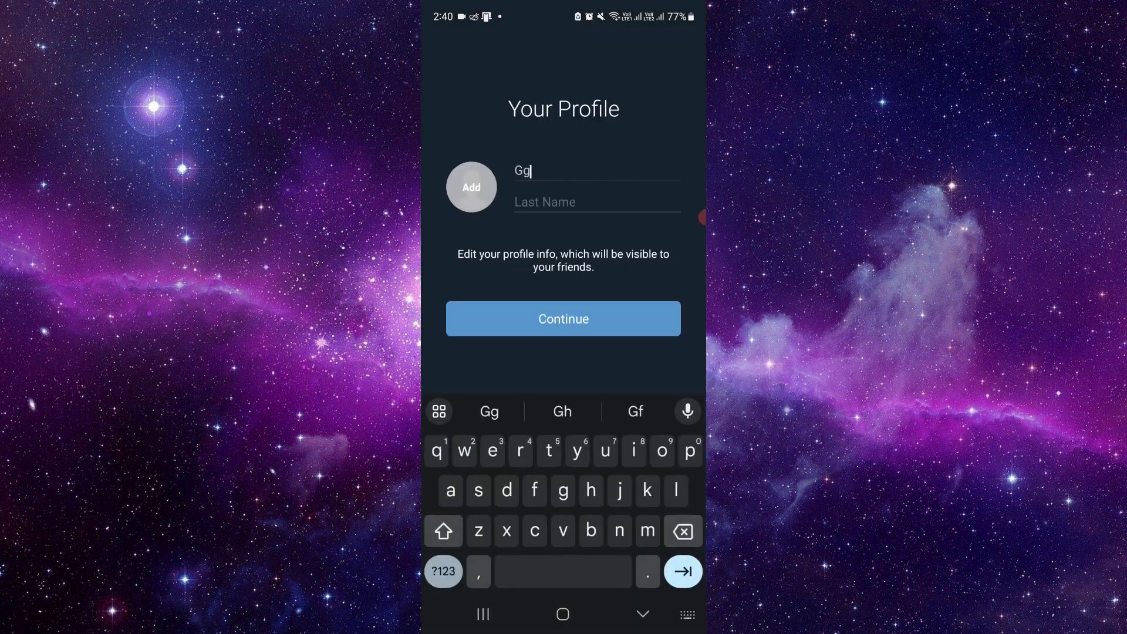
key("Tab")
type("Gg")
- Confirm the profile name, then share the Invite Friends link via WhatsApp
key("Return")
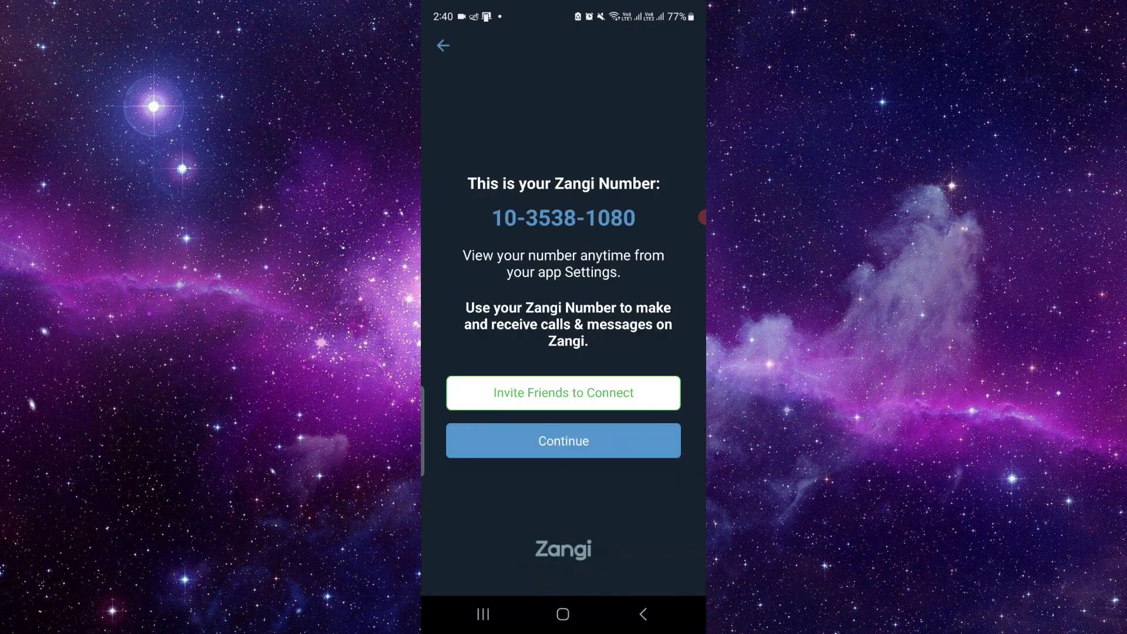
left_click(563, 393)
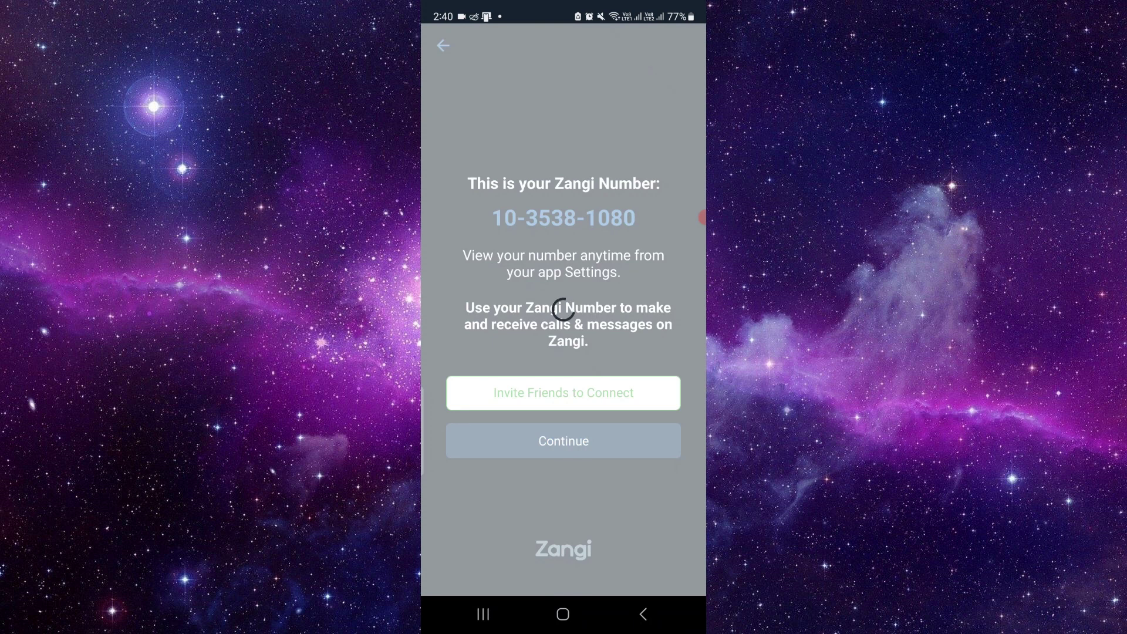
left_click(470, 346)
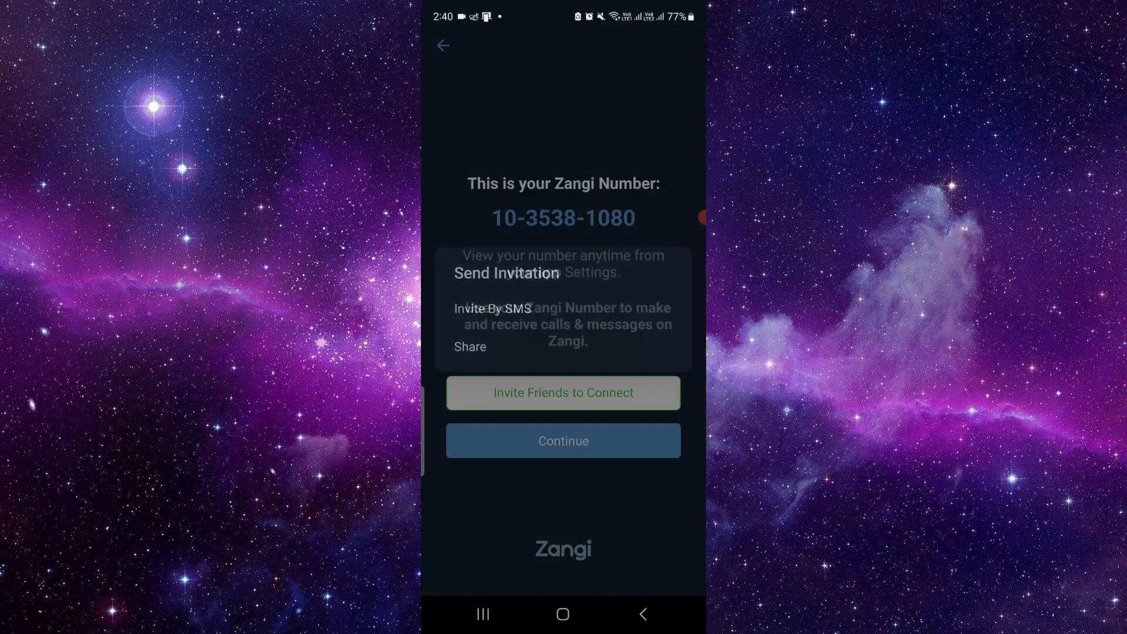
left_click(525, 537)
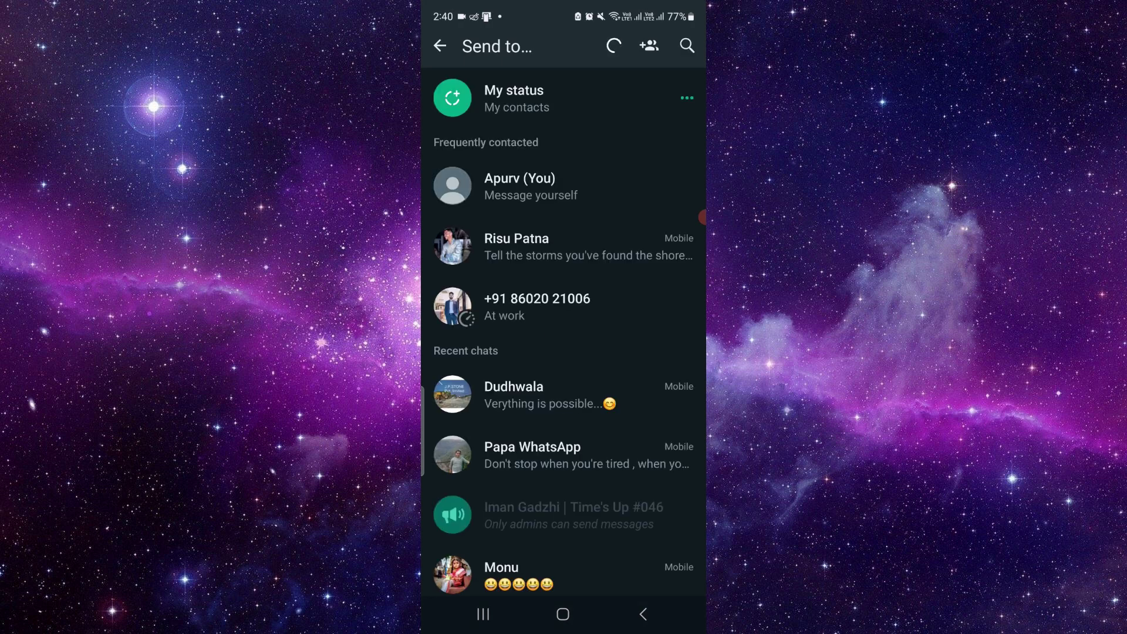
- Send the Zangi invite link to the 'Apurv (You)' chat, then bring up recent apps
left_click(453, 185)
left_click(681, 572)
left_click(685, 574)
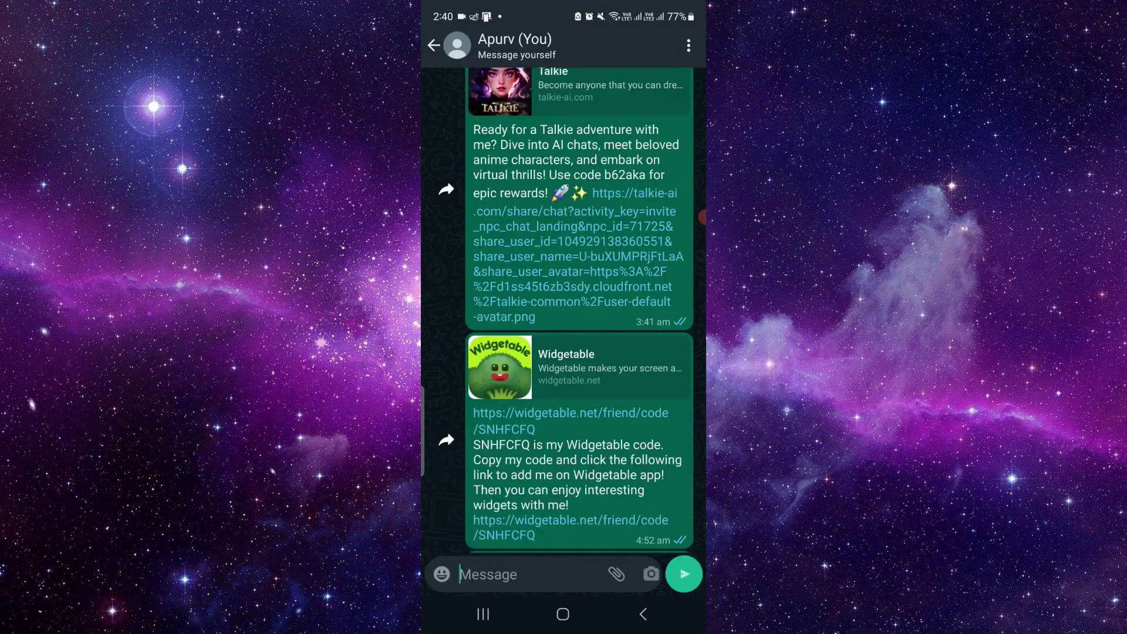
left_click_drag(701, 218, 670, 332)
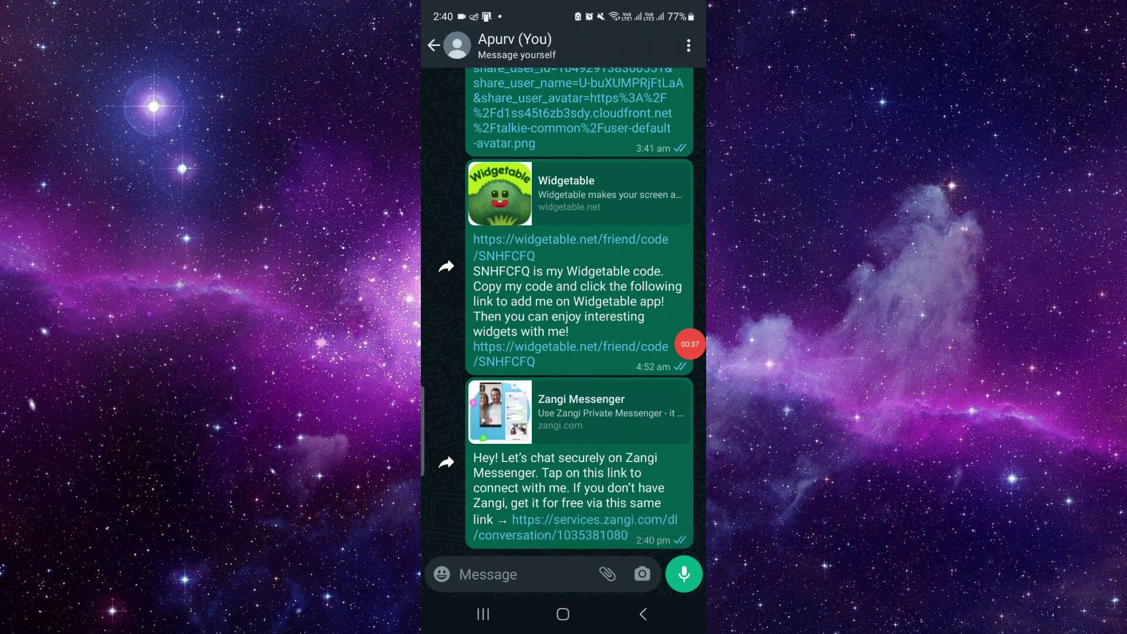
left_click(483, 614)
- Clear the recent apps overview and return to the Android home screen
left_click_drag(494, 264, 669, 265)
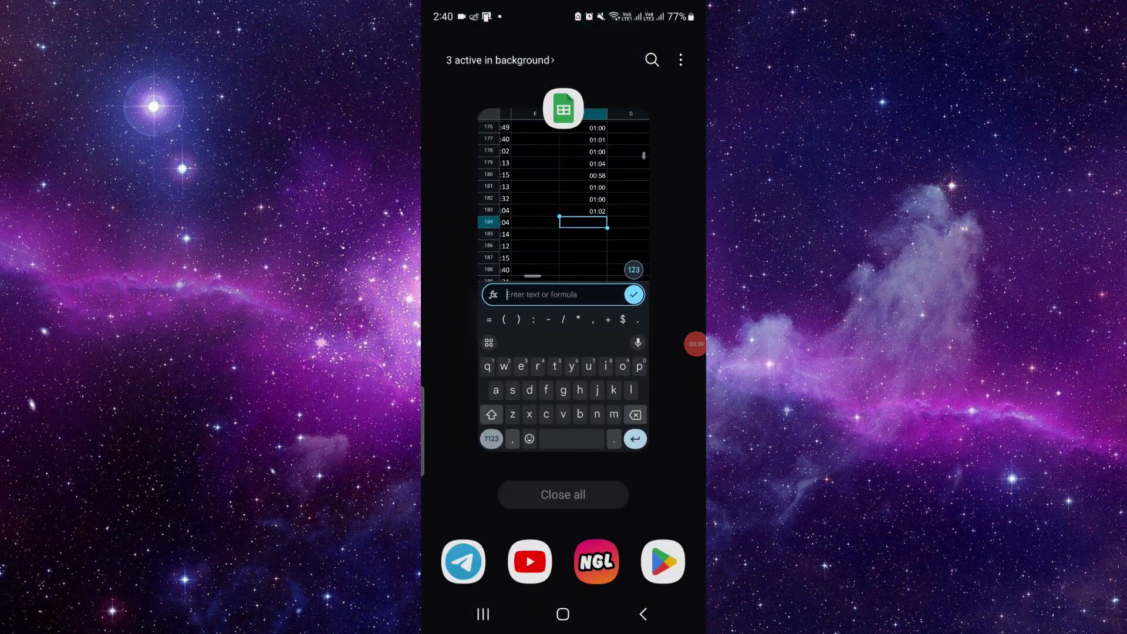
left_click(562, 614)
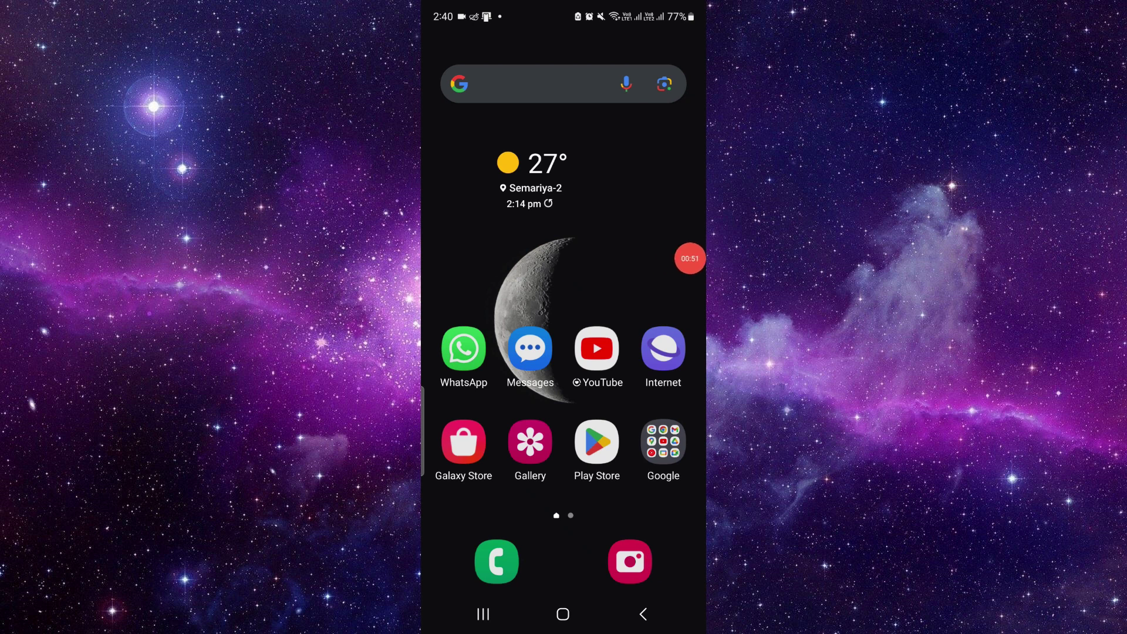
left_click(696, 258)
left_click_drag(690, 263, 690, 194)
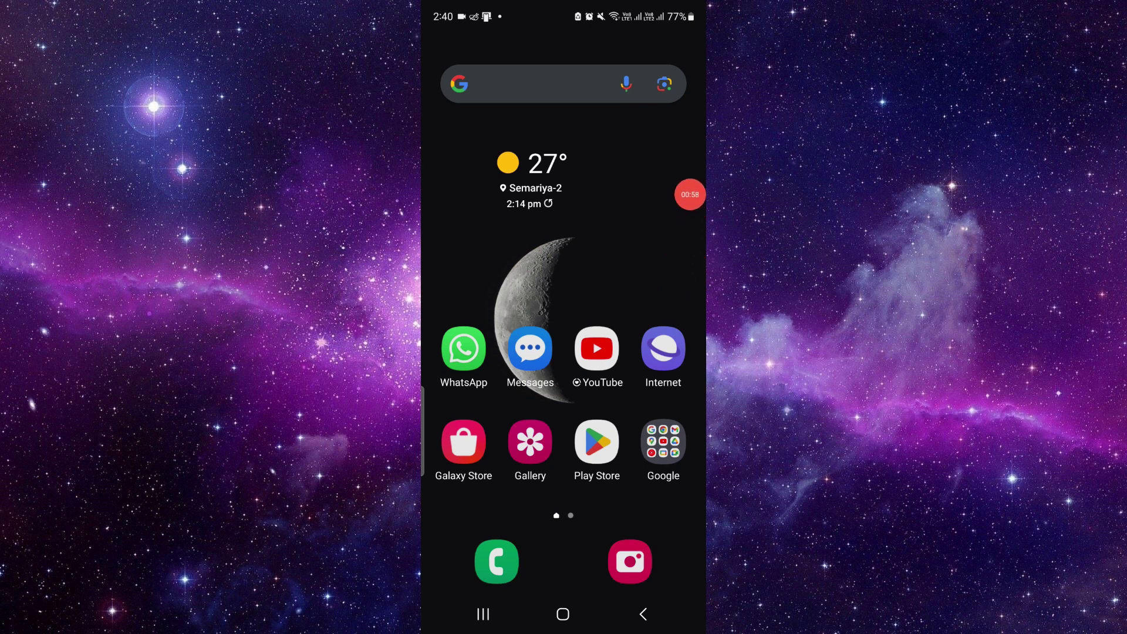